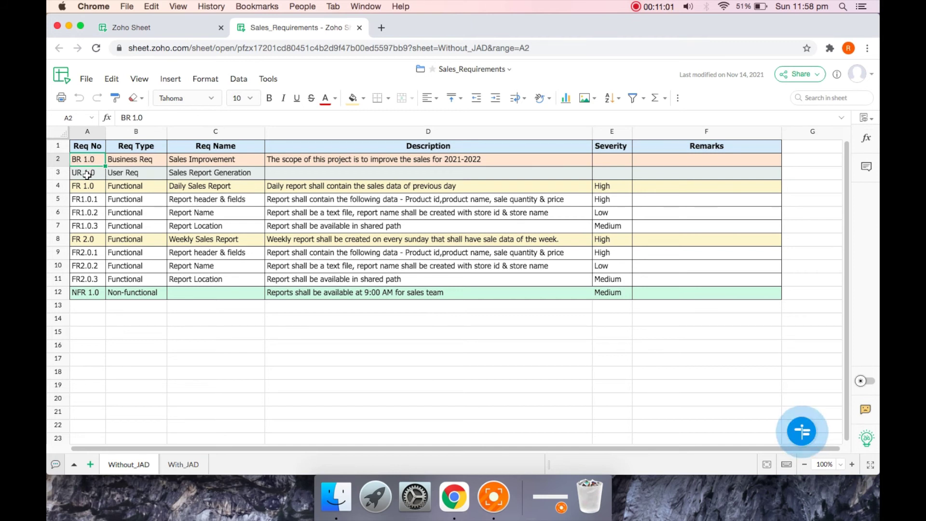
click(87, 175)
click(86, 194)
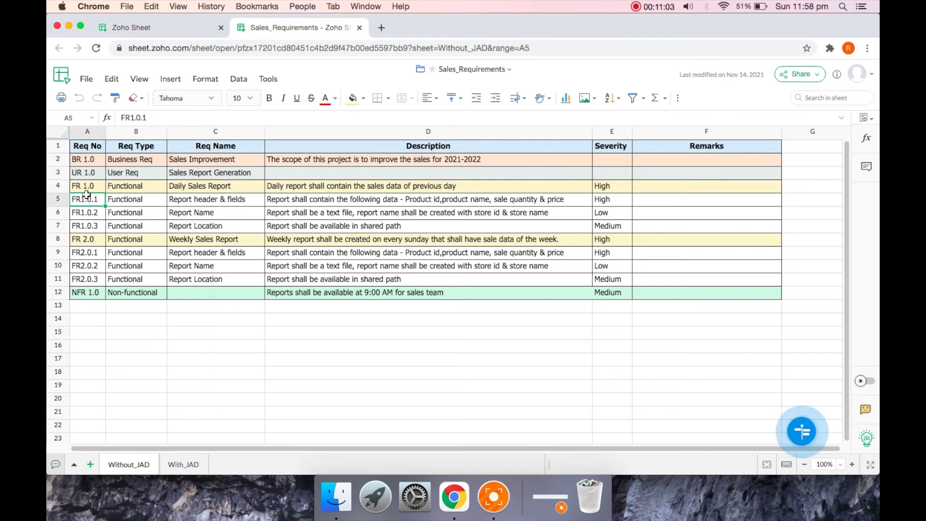
click(95, 320)
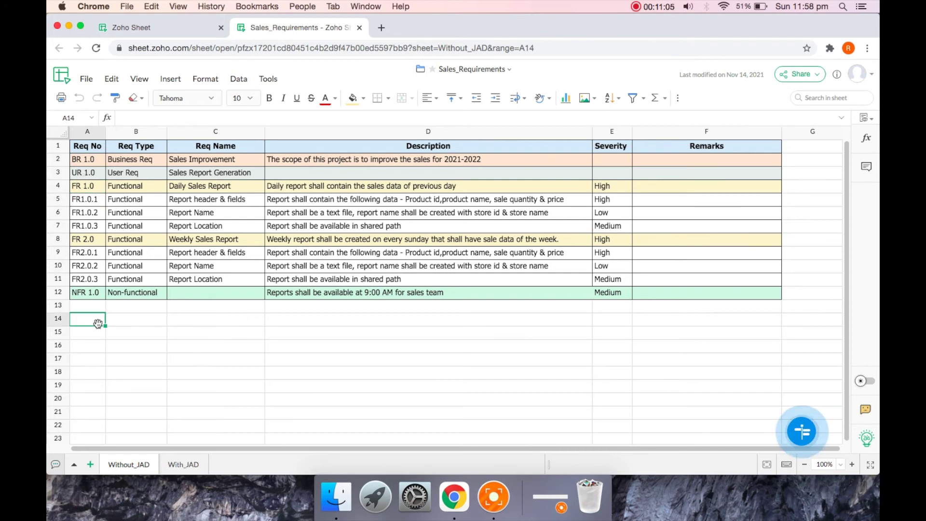
click(91, 188)
click(91, 238)
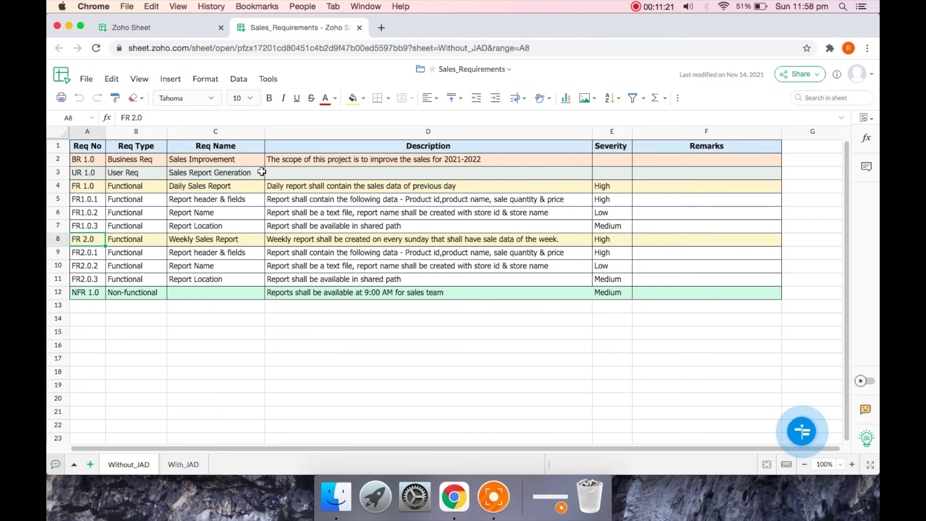
click(315, 163)
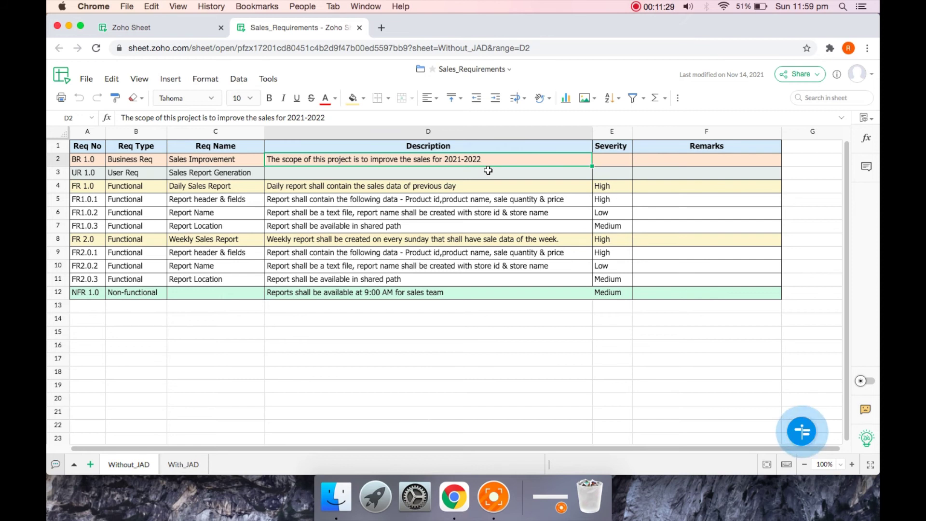
click(85, 178)
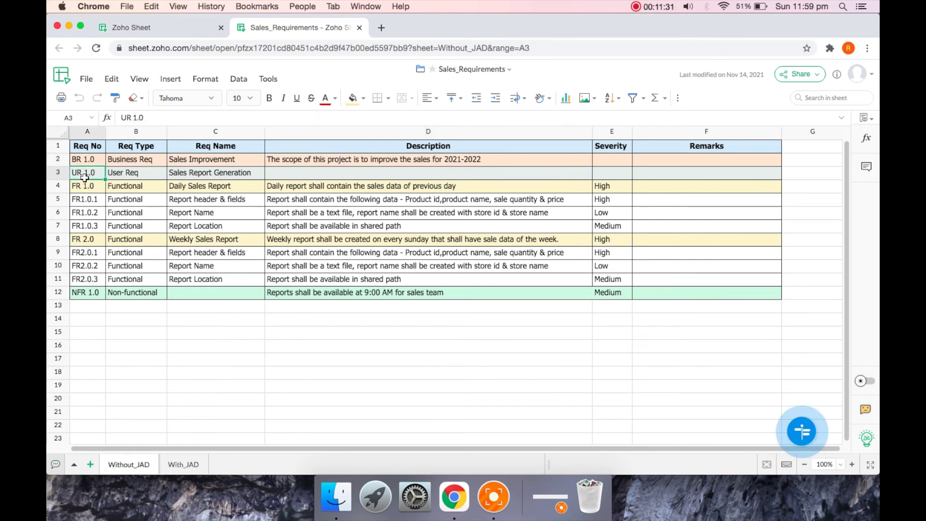
key(Right)
key(Right)
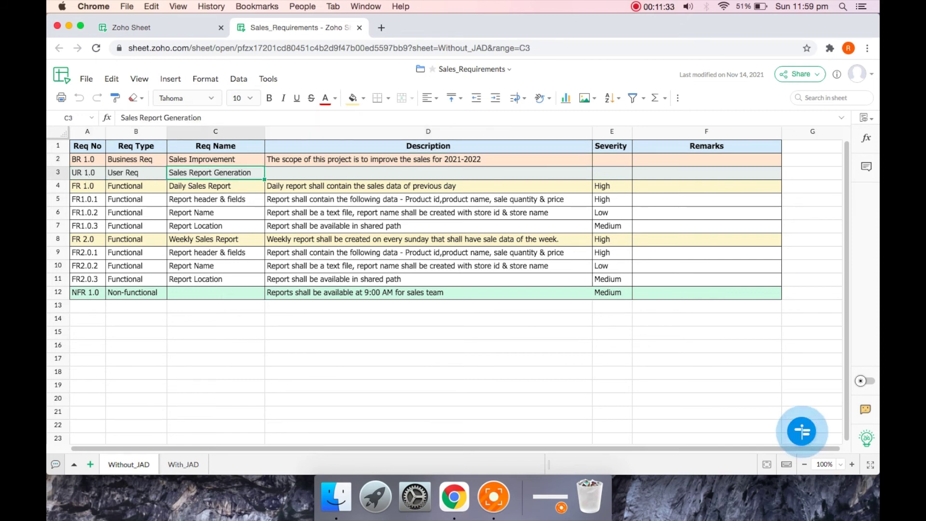
click(95, 188)
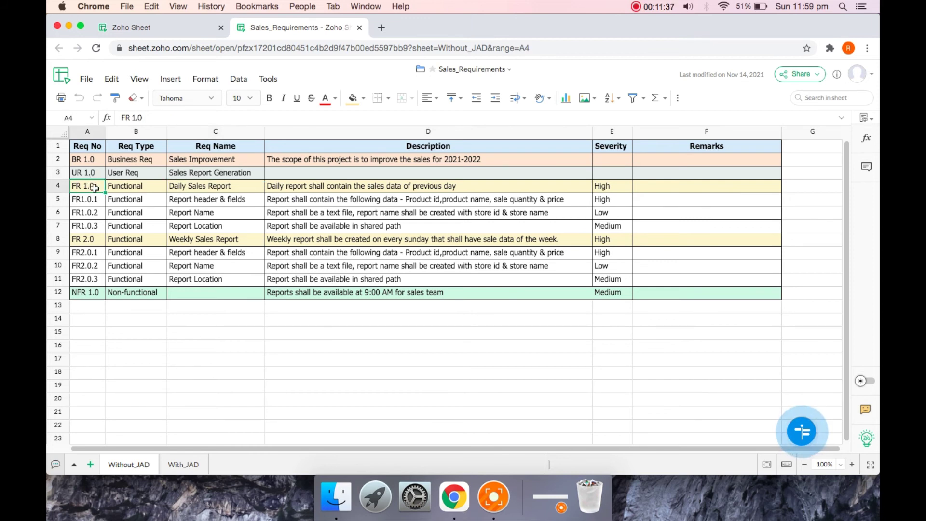
key(Right)
key(Right)
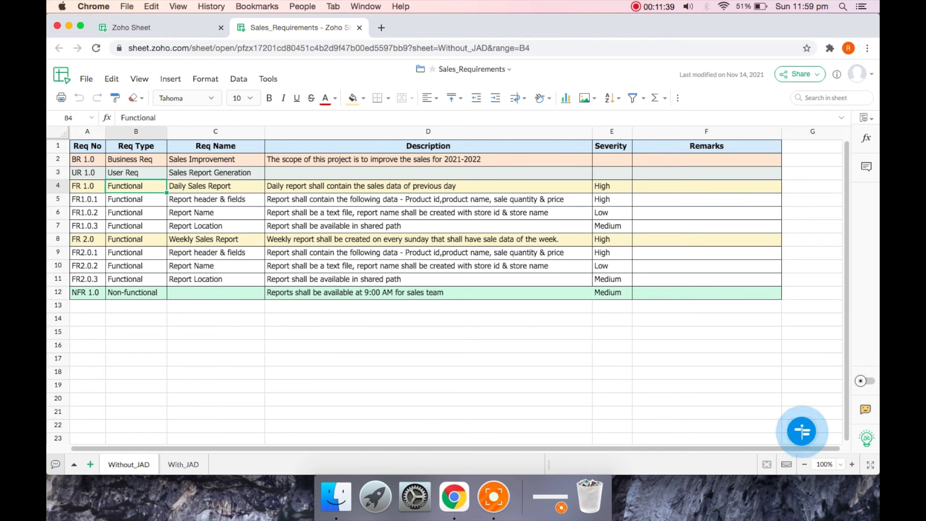
click(205, 242)
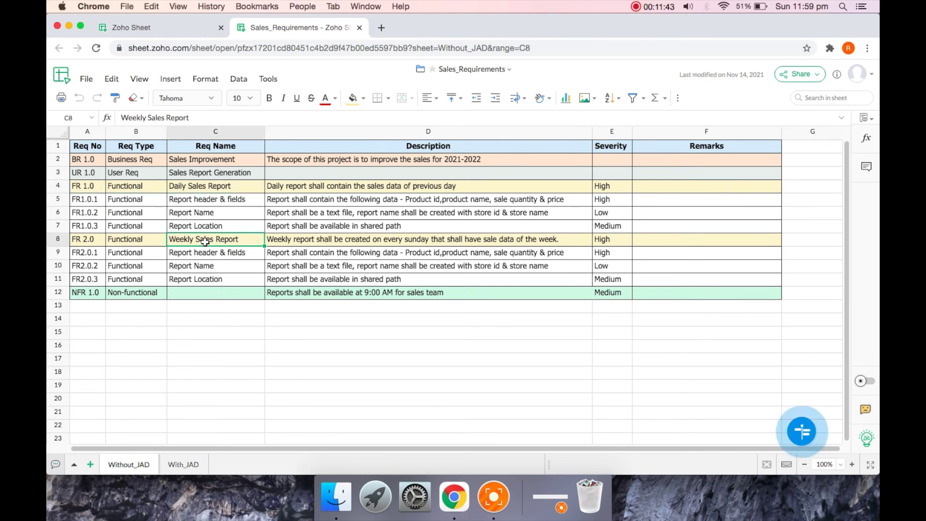
click(301, 188)
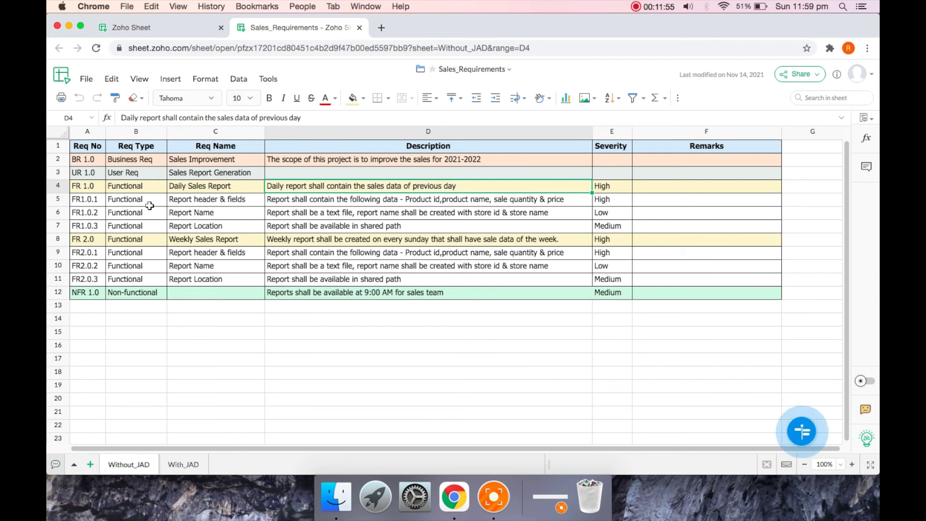
click(124, 202)
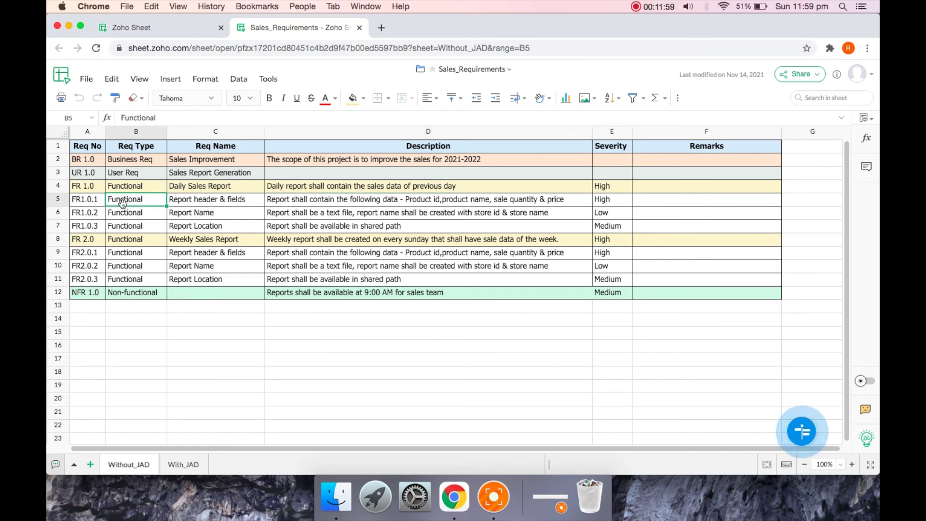
key(Right)
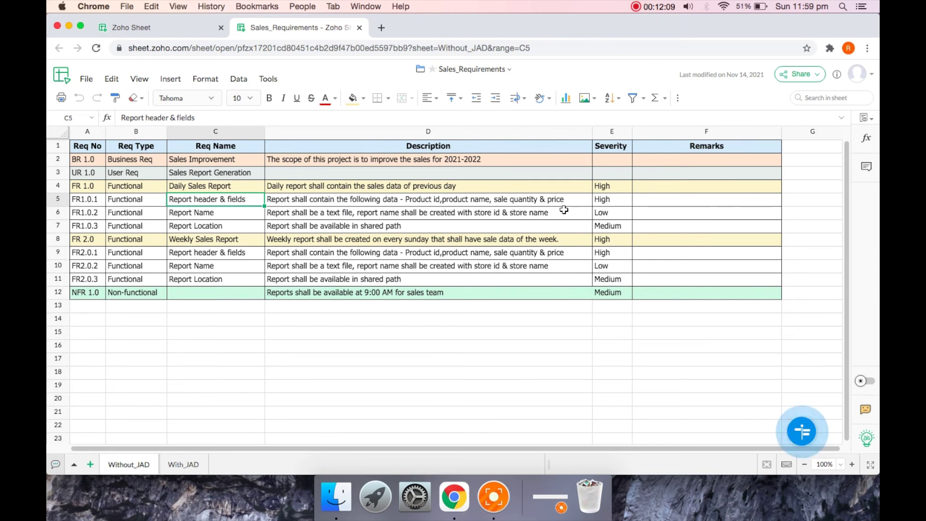
click(230, 213)
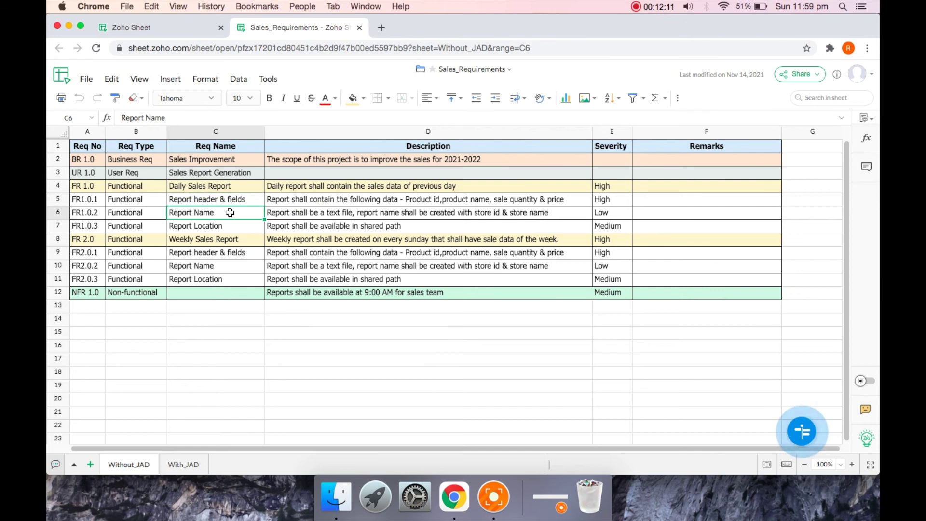
key(Tab)
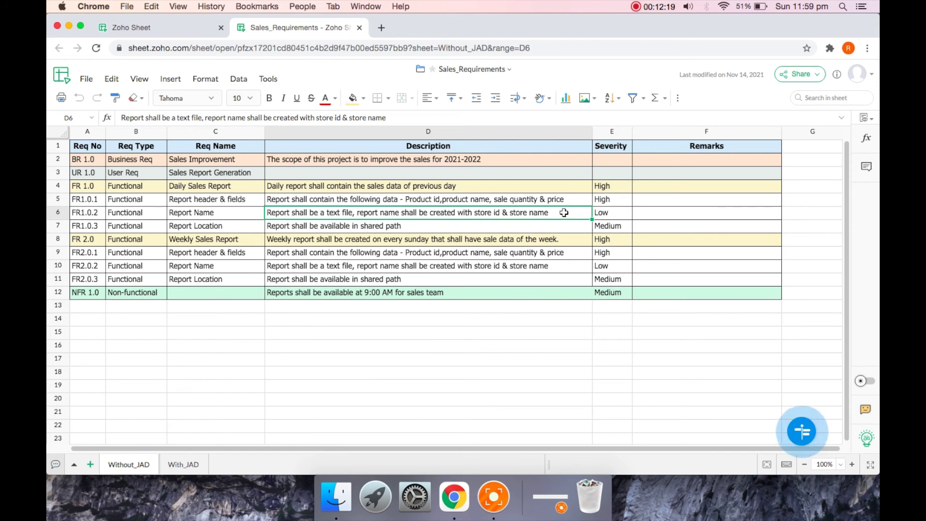
click(611, 215)
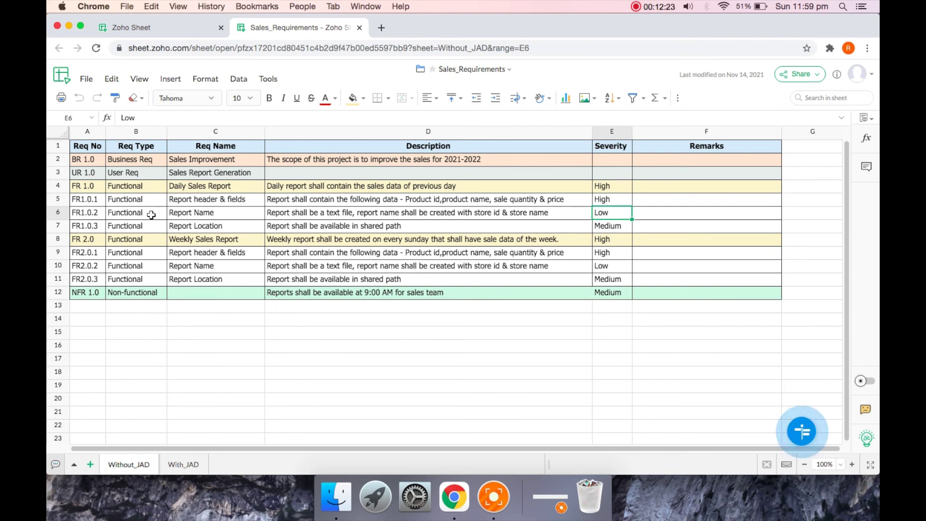
click(226, 225)
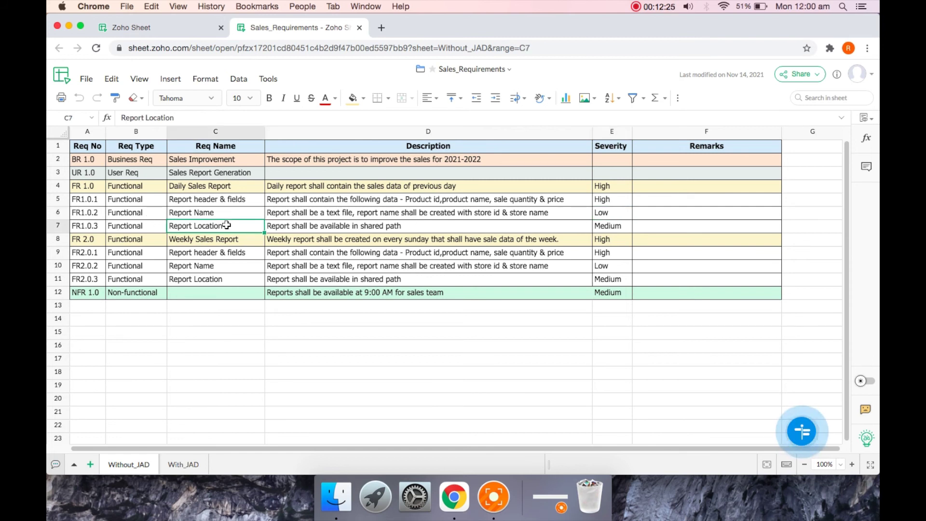
key(Right)
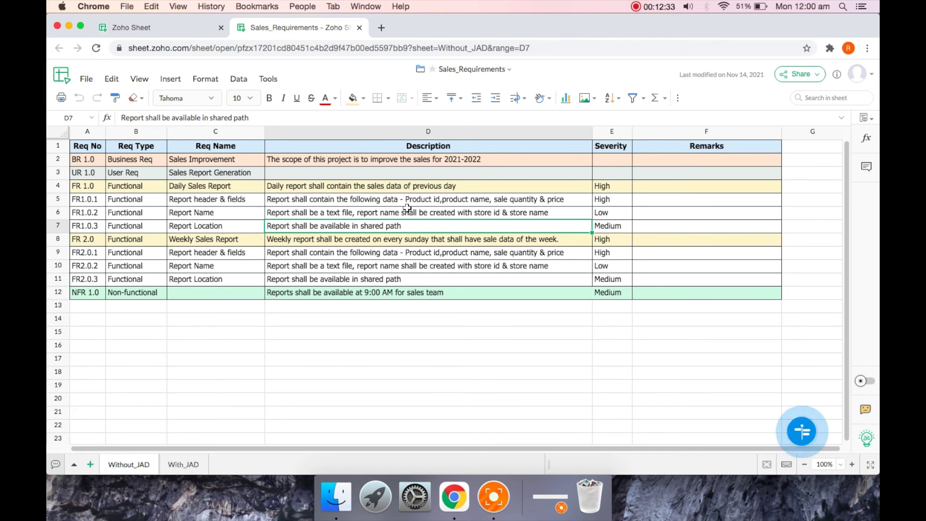
click(360, 190)
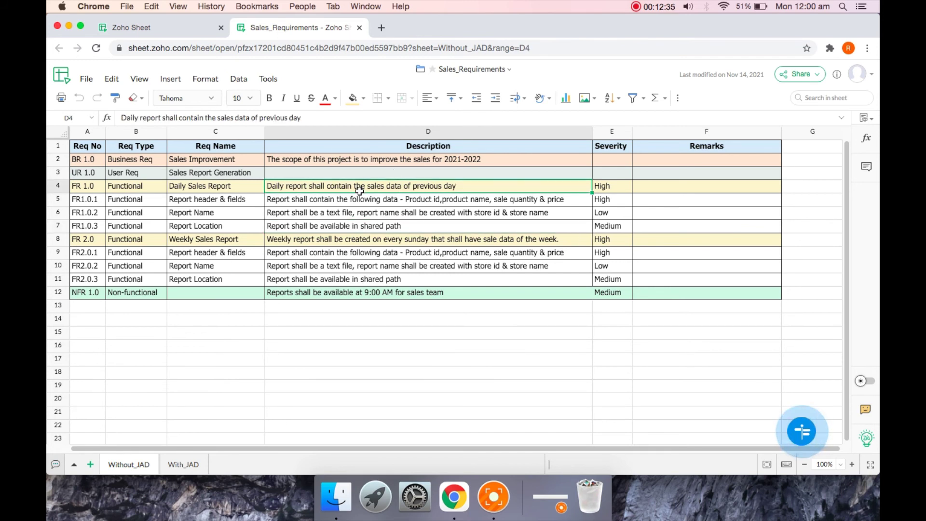
click(442, 258)
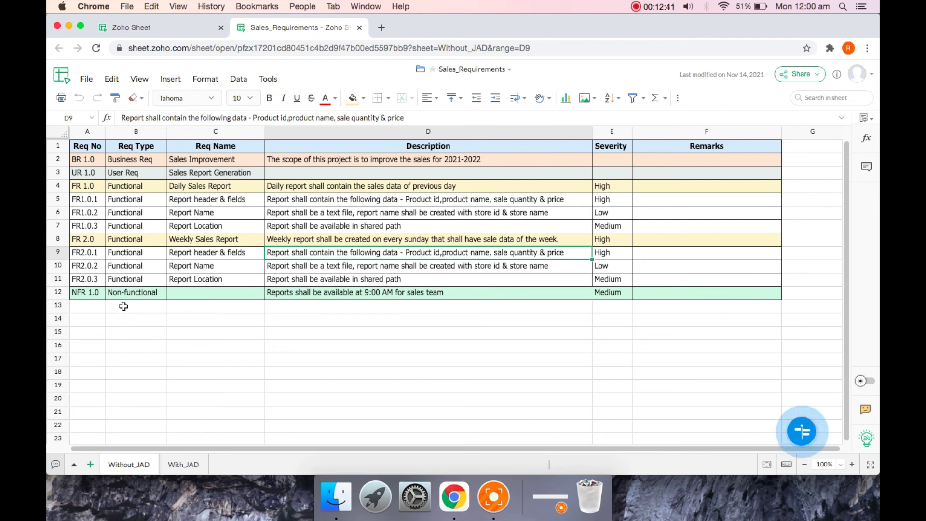
click(82, 297)
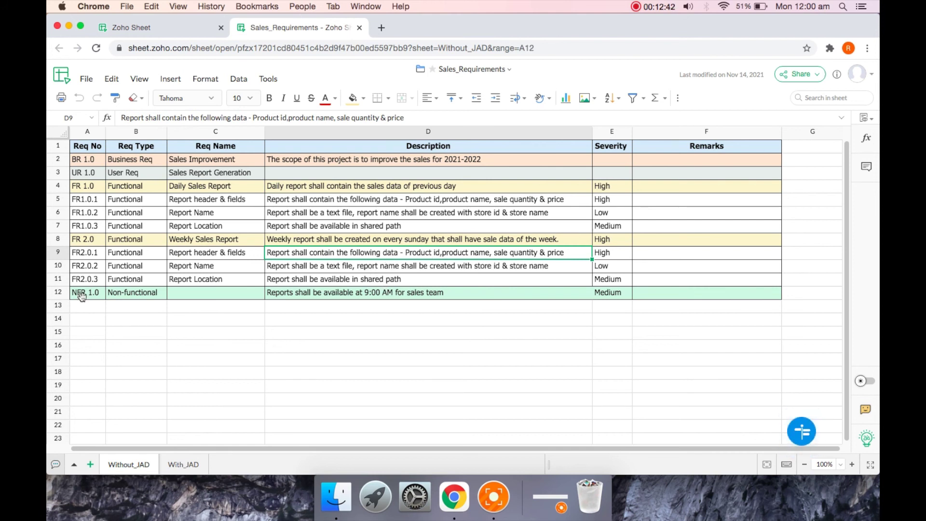
click(327, 295)
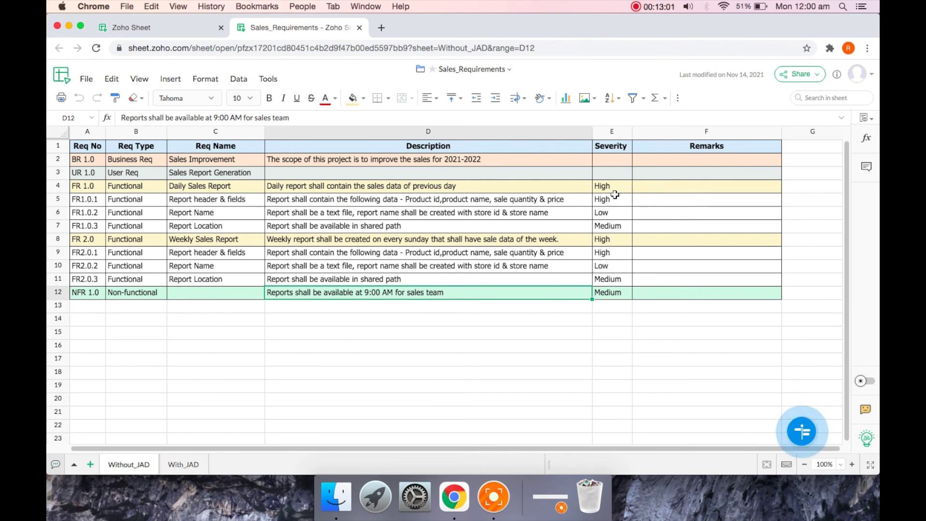
click(454, 216)
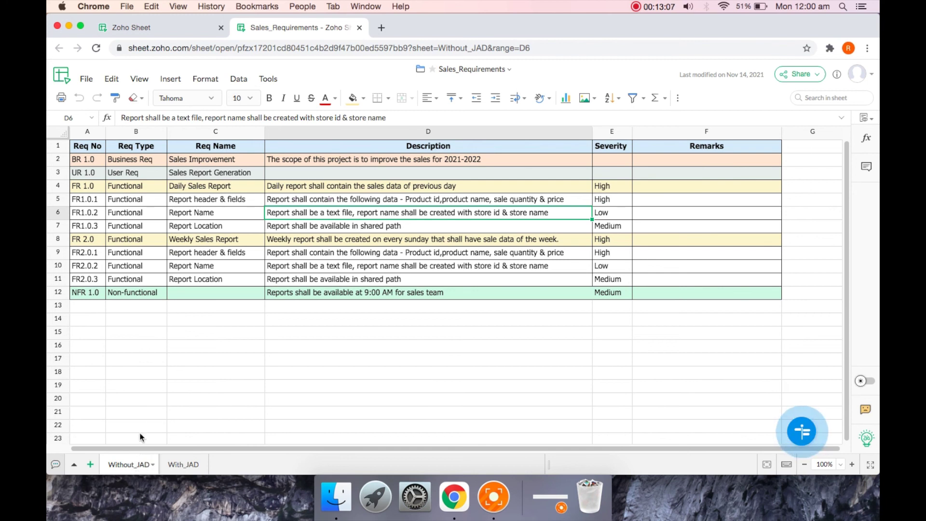
Switch to the With_JAD sheet and select the FR1.0.1 report fields description in D5
click(184, 465)
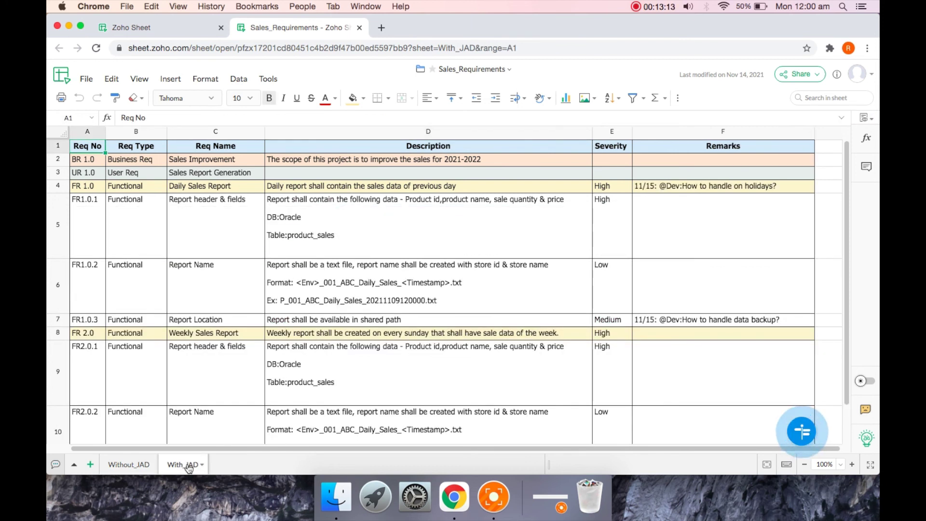
click(338, 253)
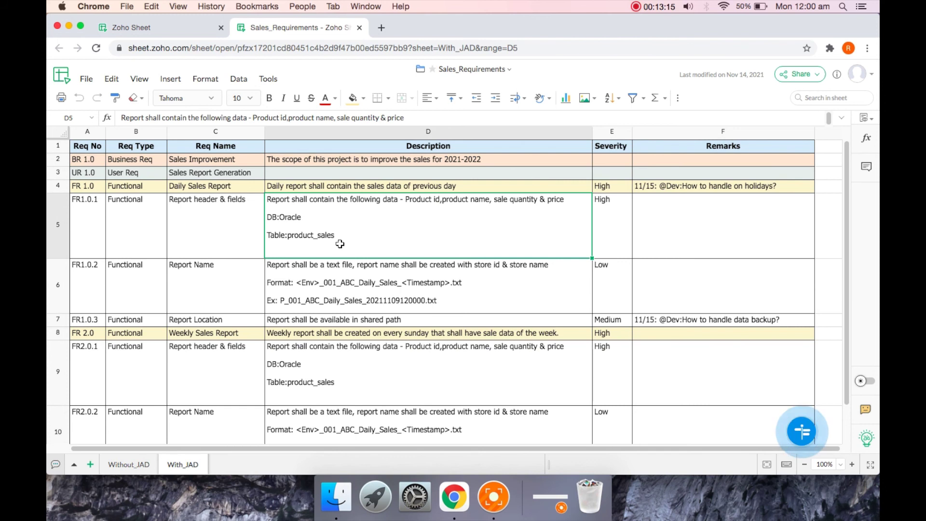
key(Up)
key(Up)
key(Up)
key(Up)
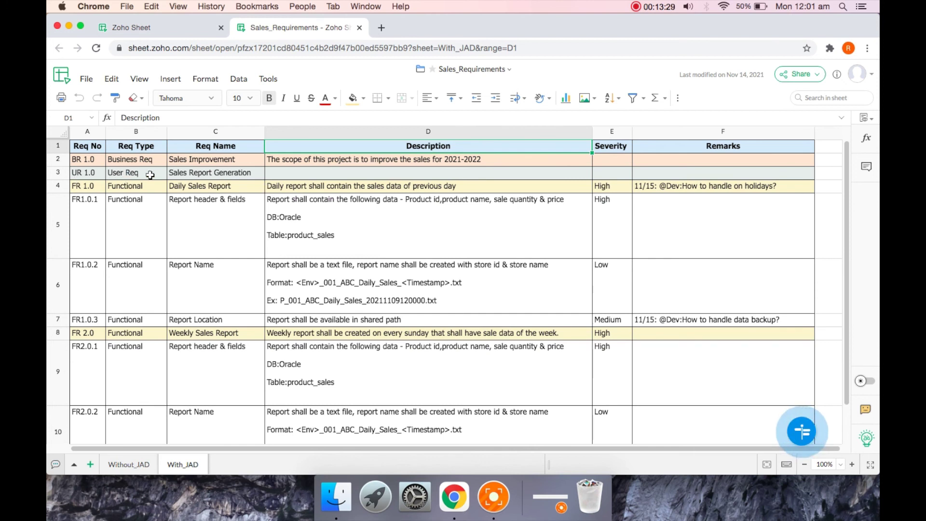
click(426, 225)
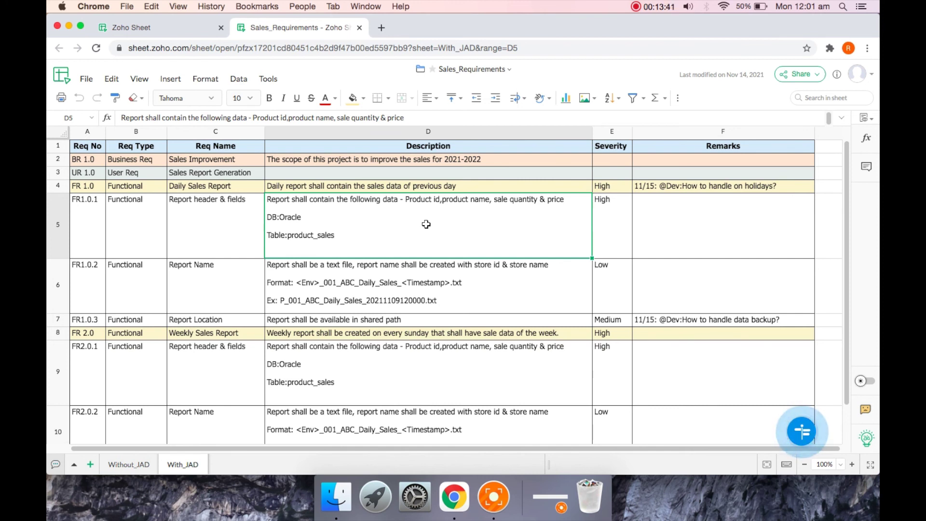
Highlight DB:Oracle and the product_sales table name in D5 without changing the text
double_click(307, 221)
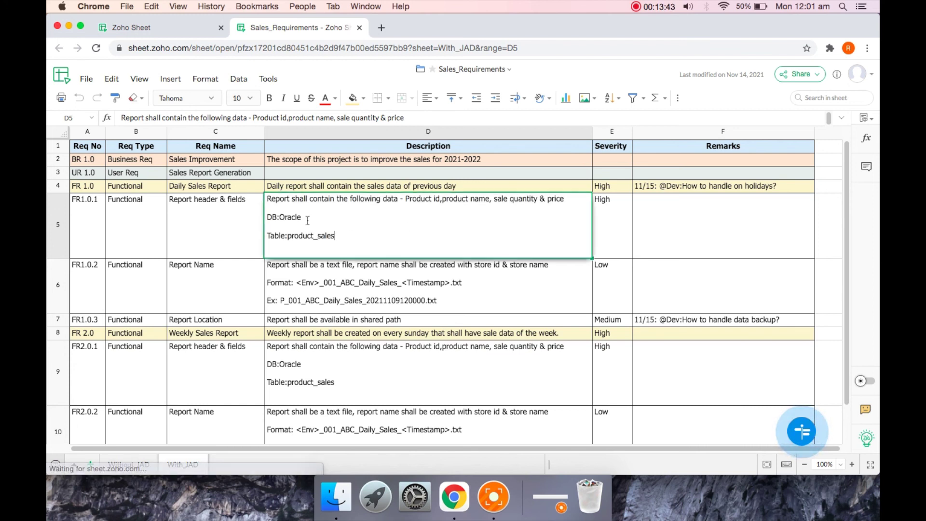
triple_click(294, 219)
drag(337, 237, 289, 238)
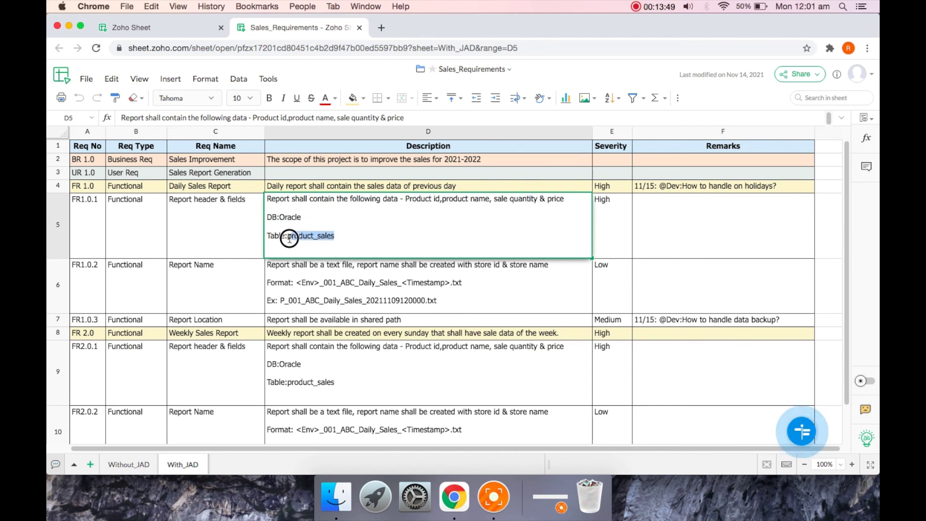
click(343, 272)
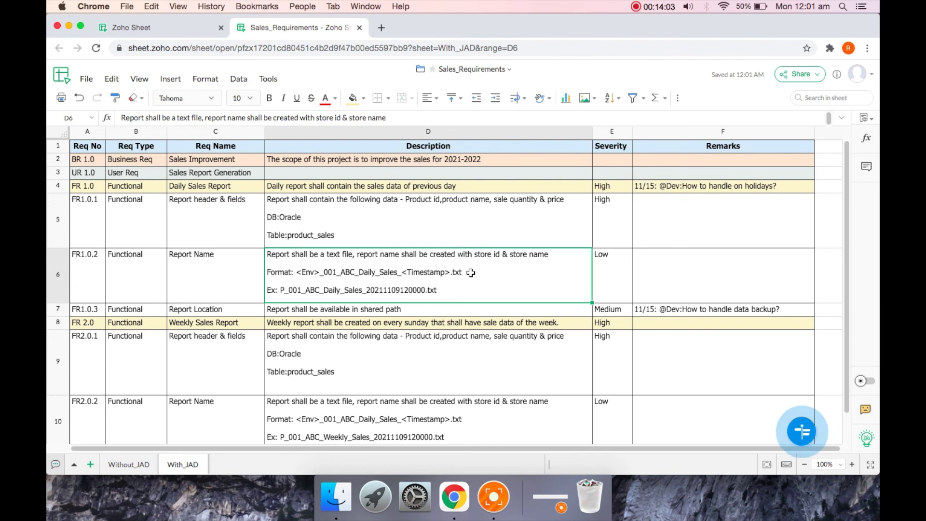
In D6, highlight the <Env>_001_ABC_Daily_Sales_<Timestamp>.txt format, then Daily, Timestamp and the example name
double_click(471, 273)
click(471, 273)
click(471, 273)
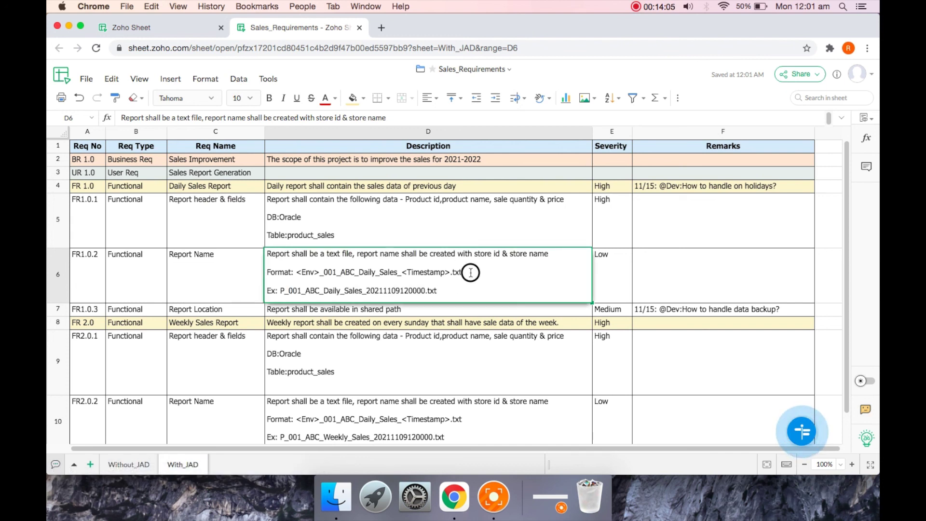
drag(471, 273, 296, 269)
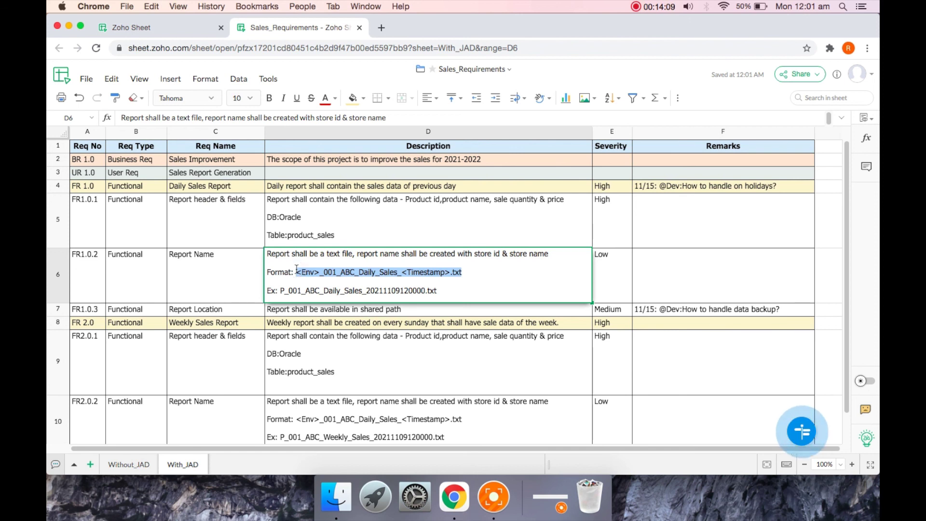
click(321, 277)
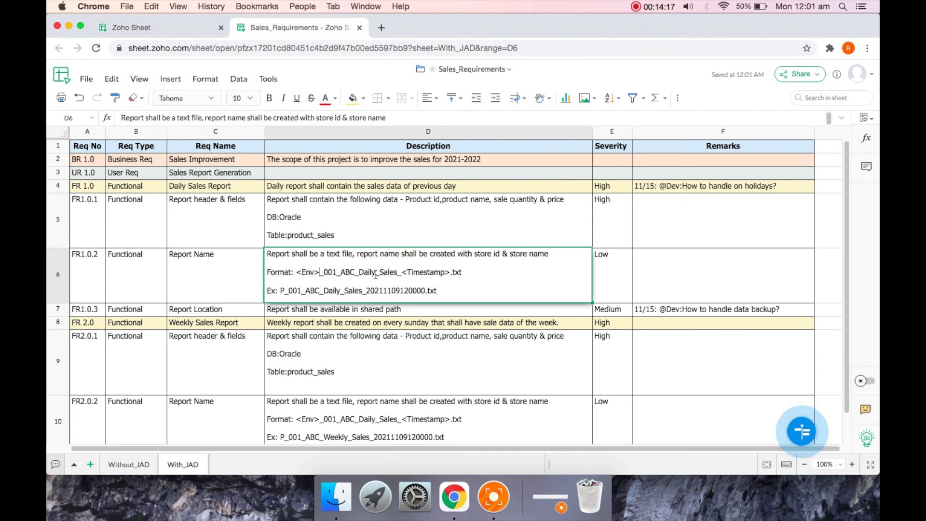
drag(378, 272, 360, 273)
drag(445, 272, 408, 272)
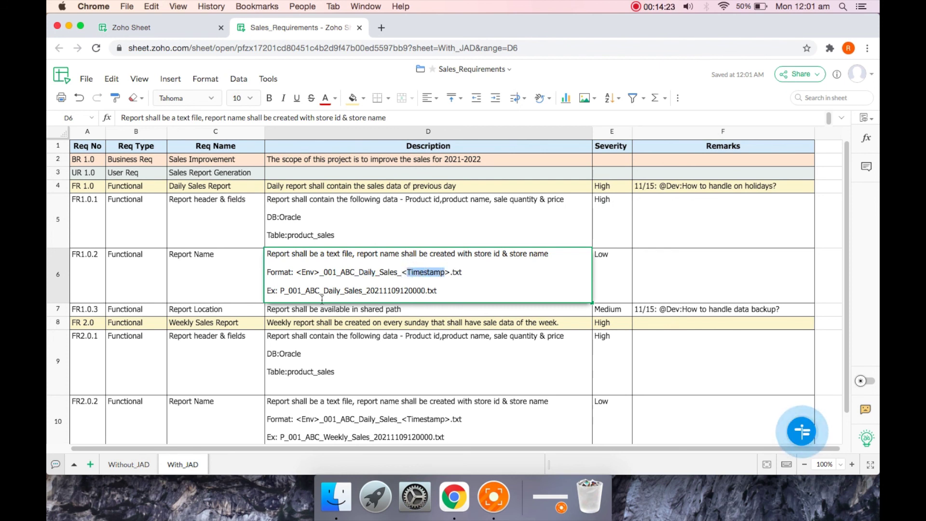
click(282, 292)
drag(282, 293, 284, 293)
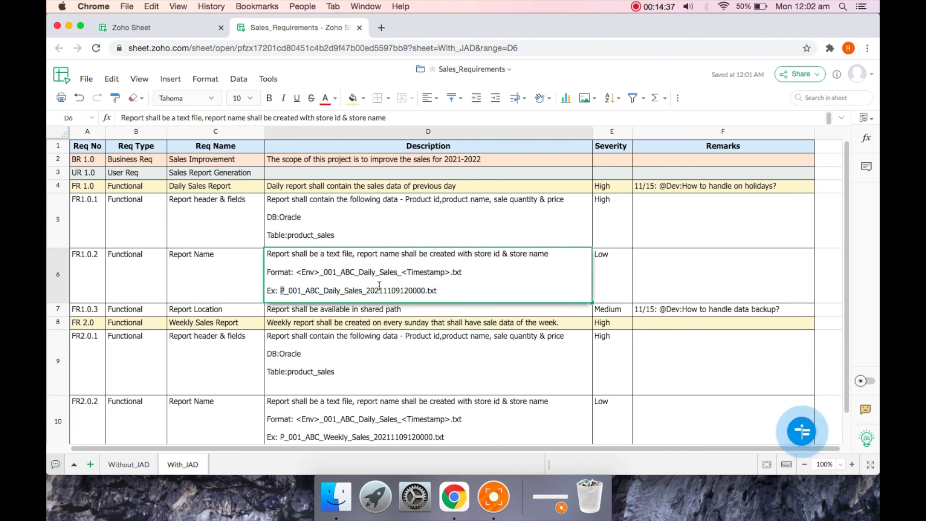
click(234, 283)
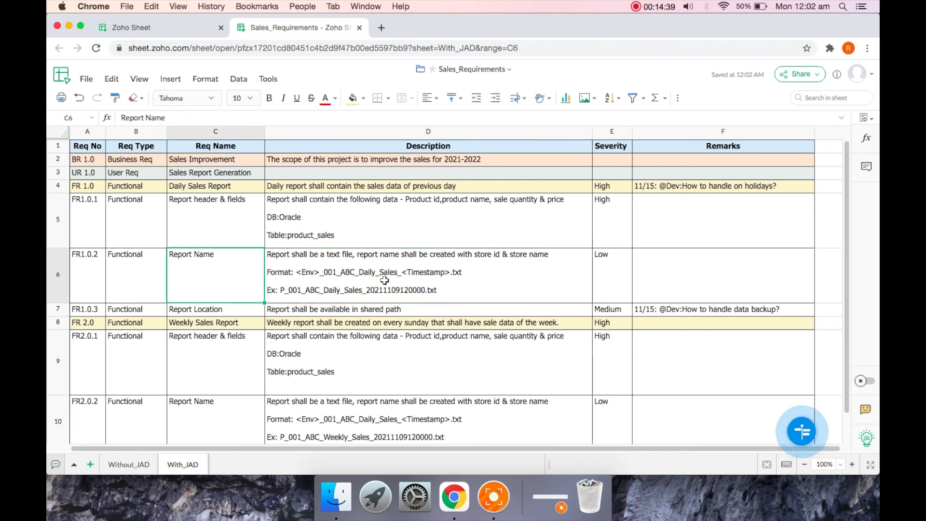
click(450, 294)
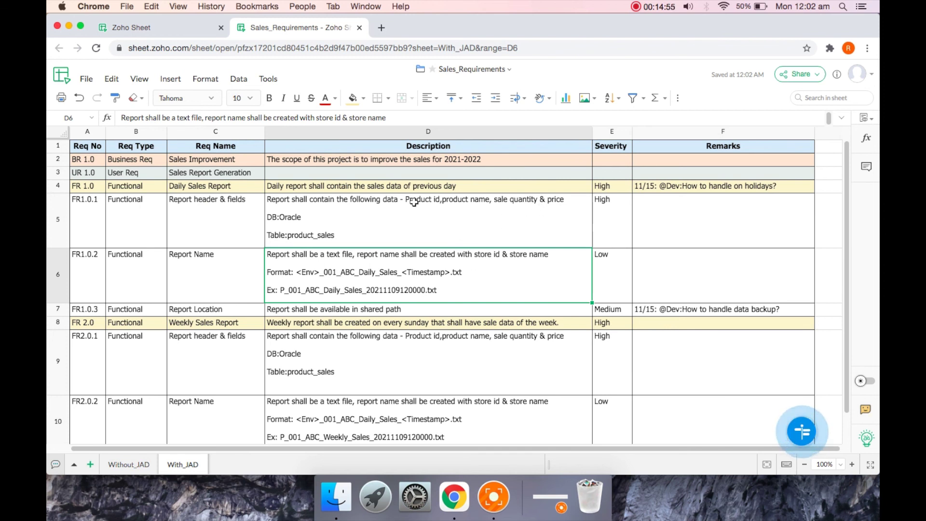
click(234, 188)
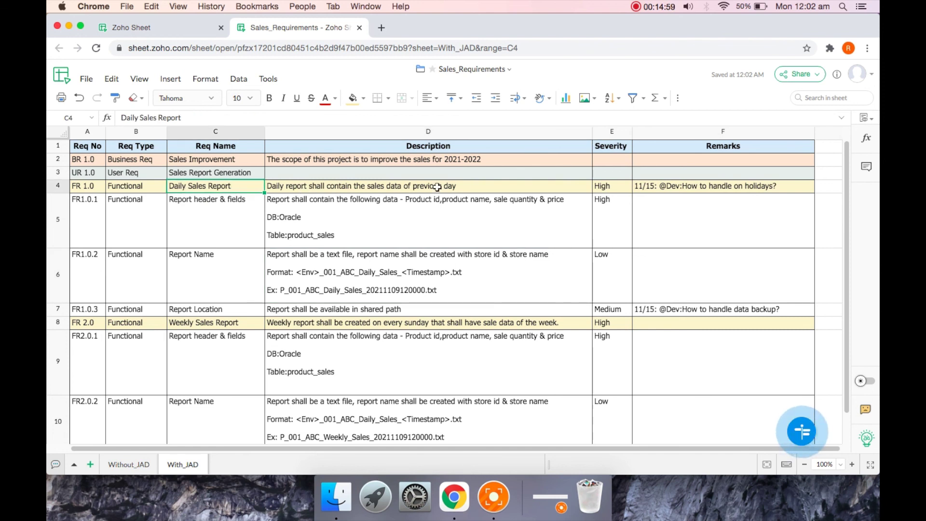
click(478, 188)
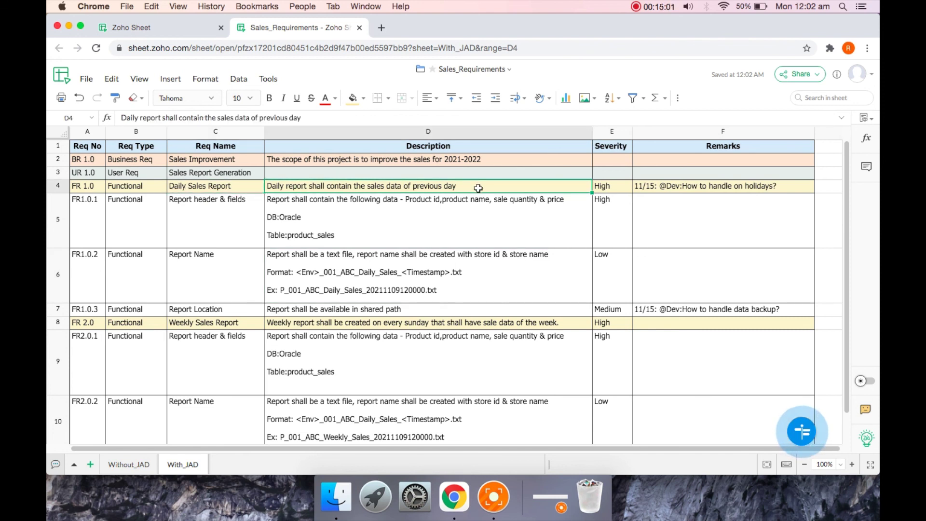
click(787, 189)
double_click(787, 188)
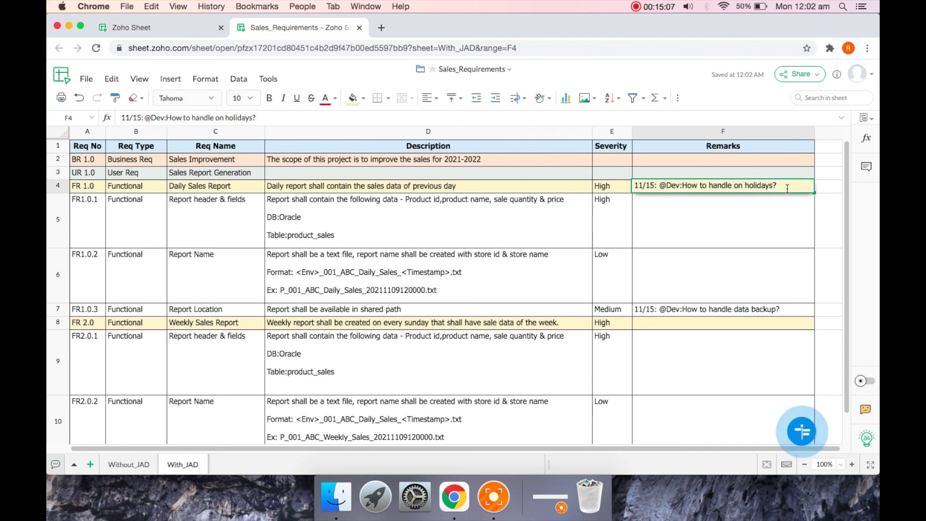
click(707, 213)
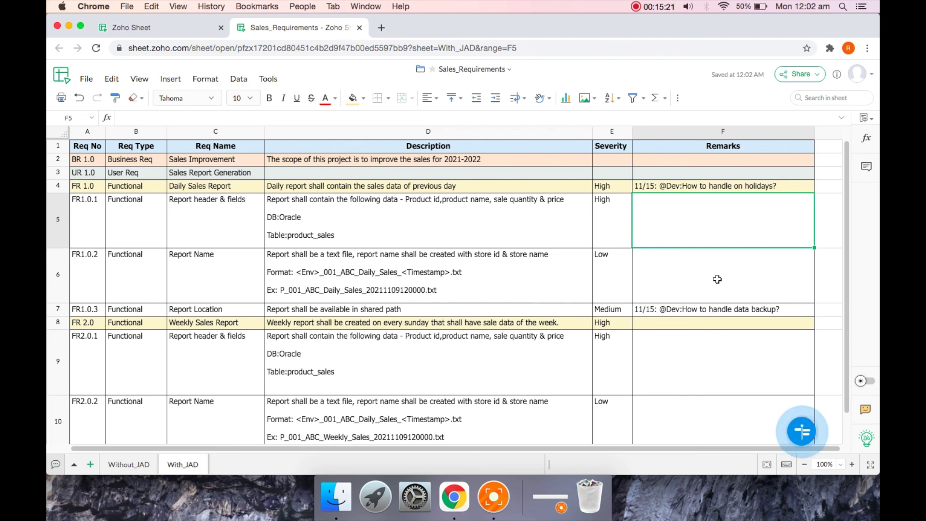
key(Down)
key(Down)
key(Down)
key(Down)
key(Down)
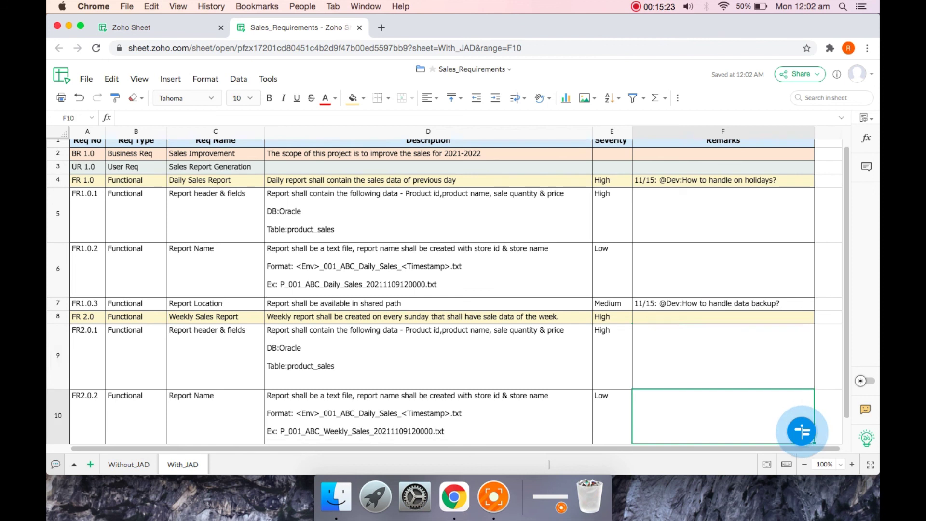
key(Down)
key(Down)
key(Down)
key(Down)
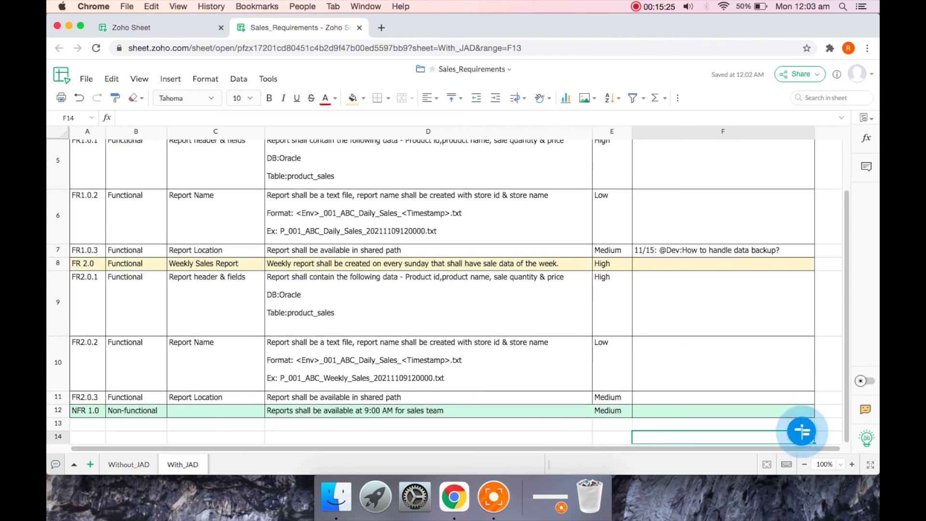
key(Up)
key(Up)
key(Up)
key(Up)
key(Up)
key(Up)
key(Up)
key(Up)
key(Up)
key(Up)
key(Up)
key(Up)
key(Up)
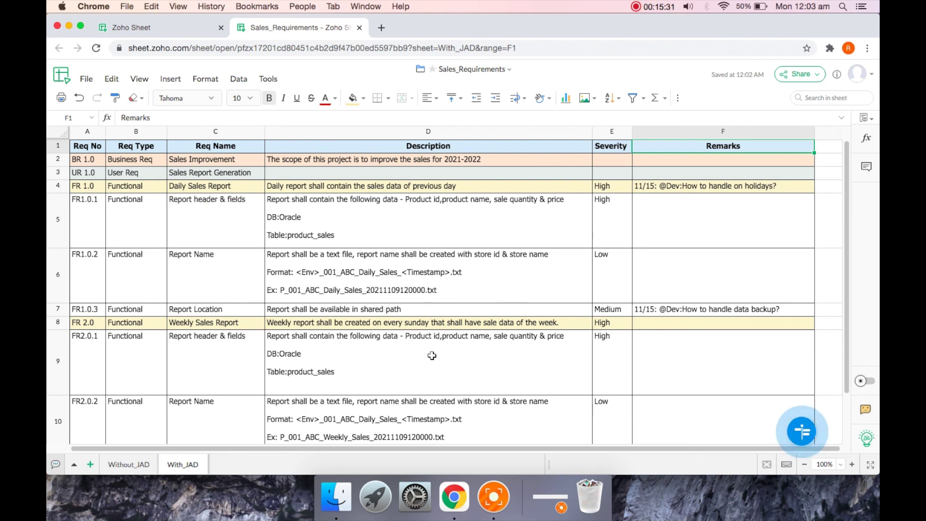
click(449, 279)
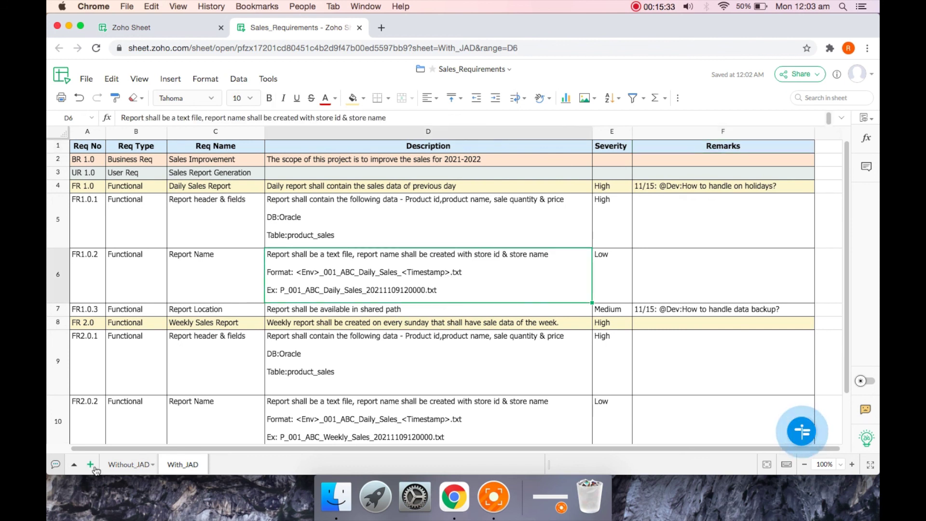